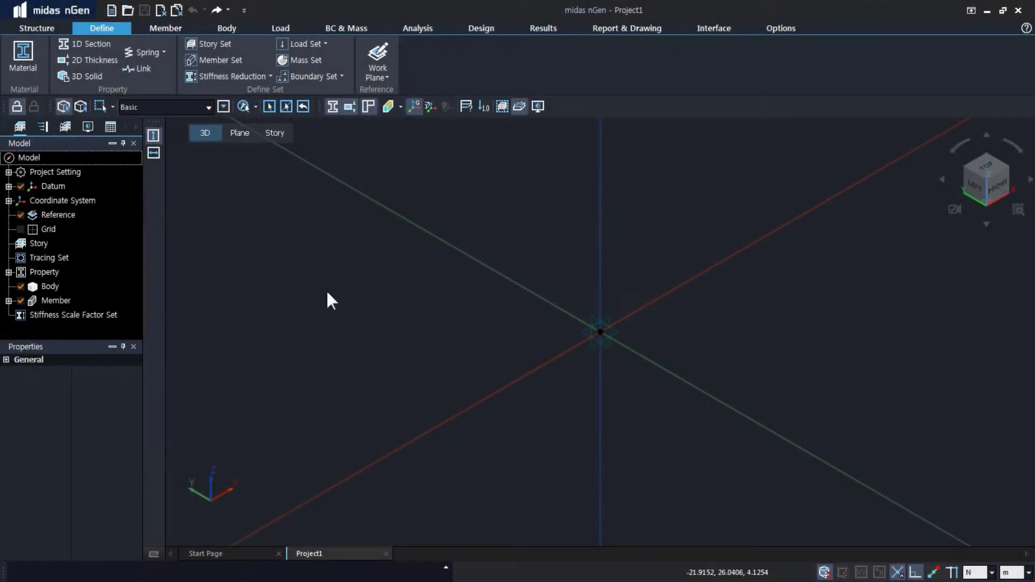
# Create a vertical column 4 m high from the origin with section H 101.6x101.6x9.5/10.6.
pyautogui.click(169, 30)
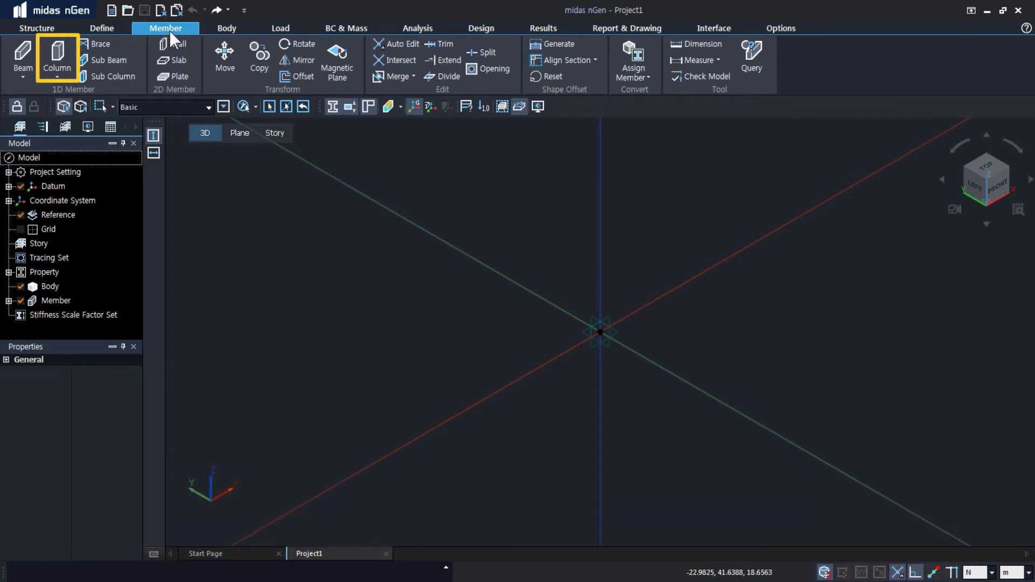
pyautogui.click(56, 56)
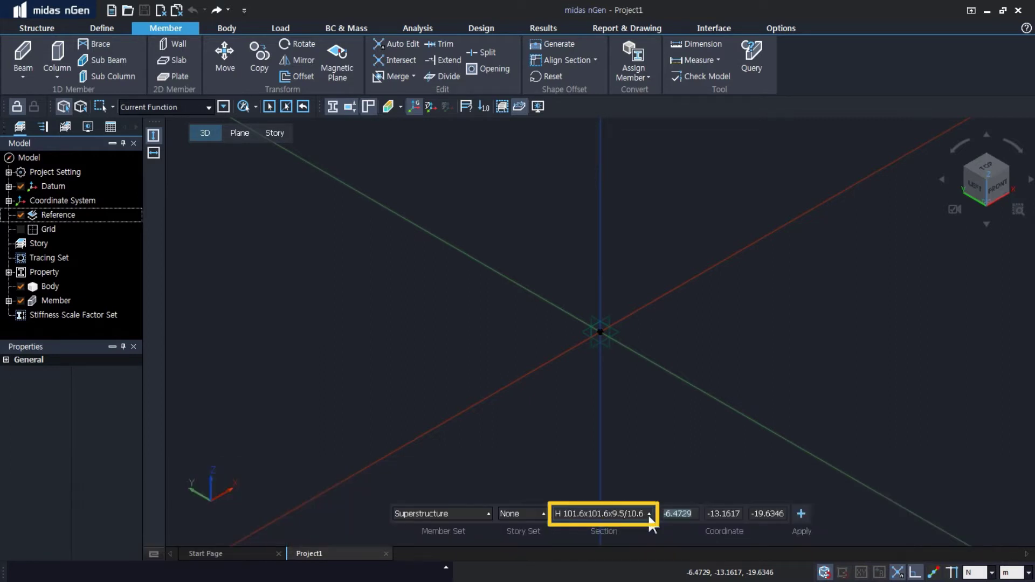
pyautogui.click(648, 513)
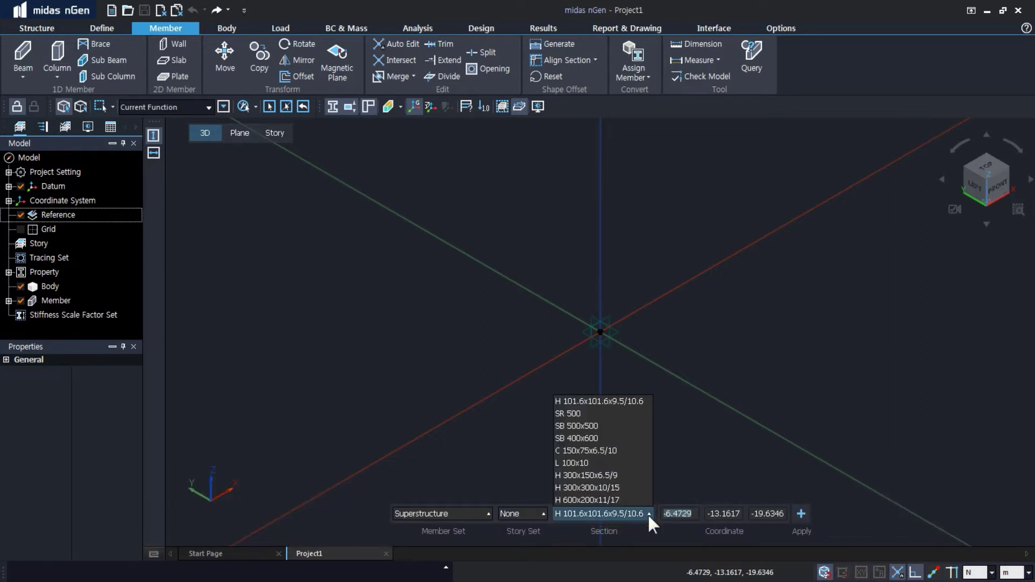
pyautogui.click(604, 402)
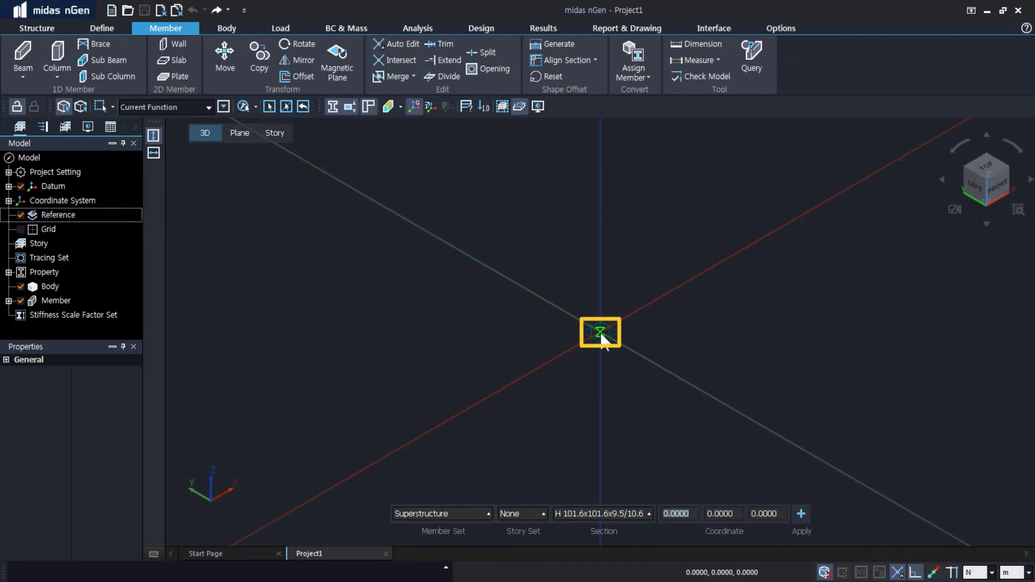
pyautogui.click(601, 332)
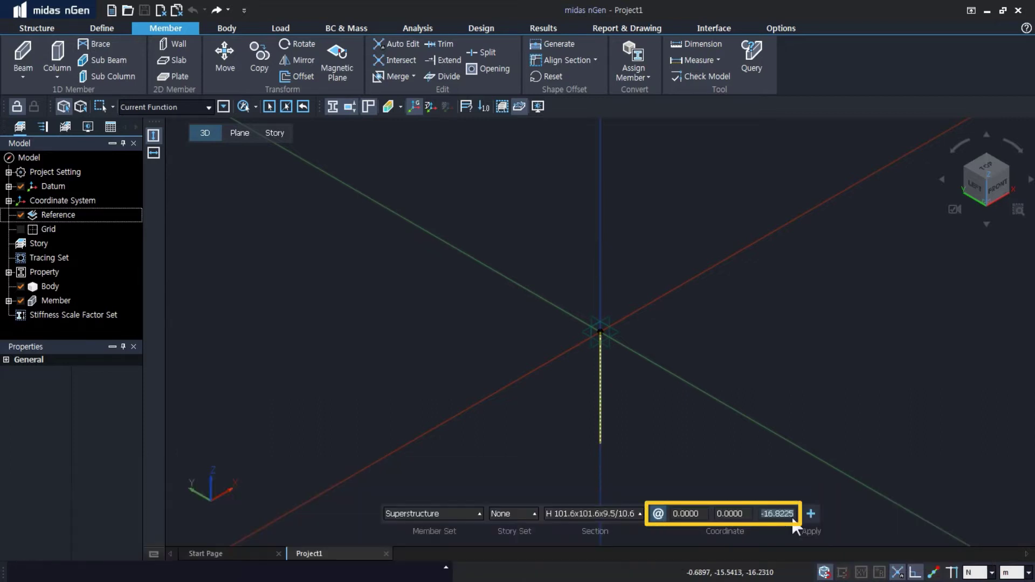
pyautogui.click(795, 514)
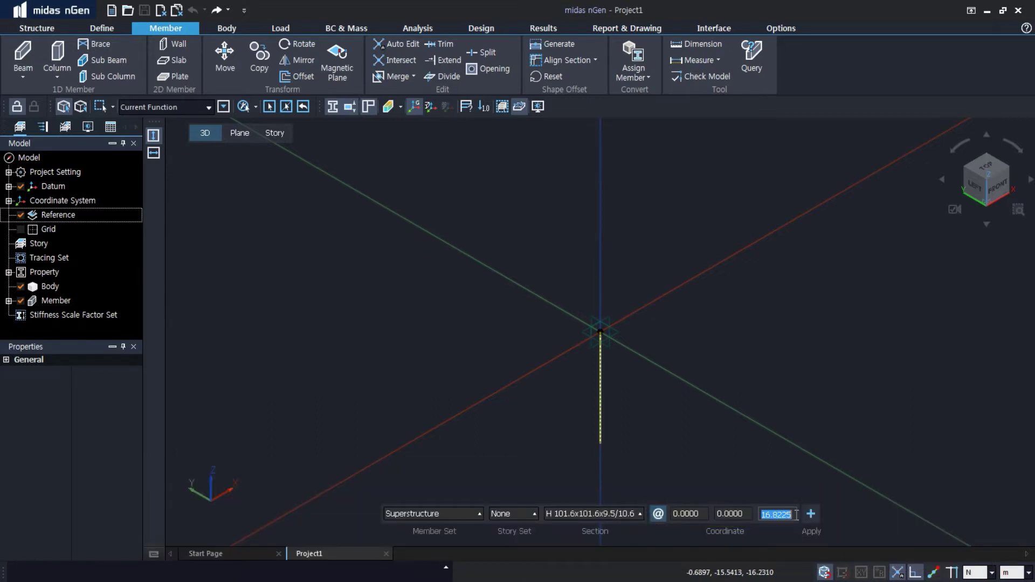
pyautogui.write('4')
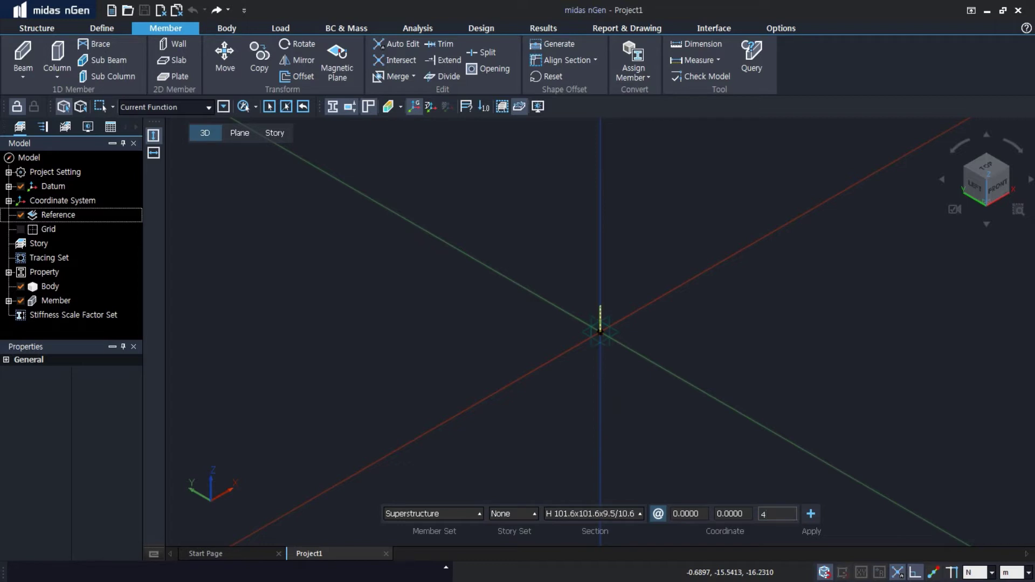
pyautogui.press('Return')
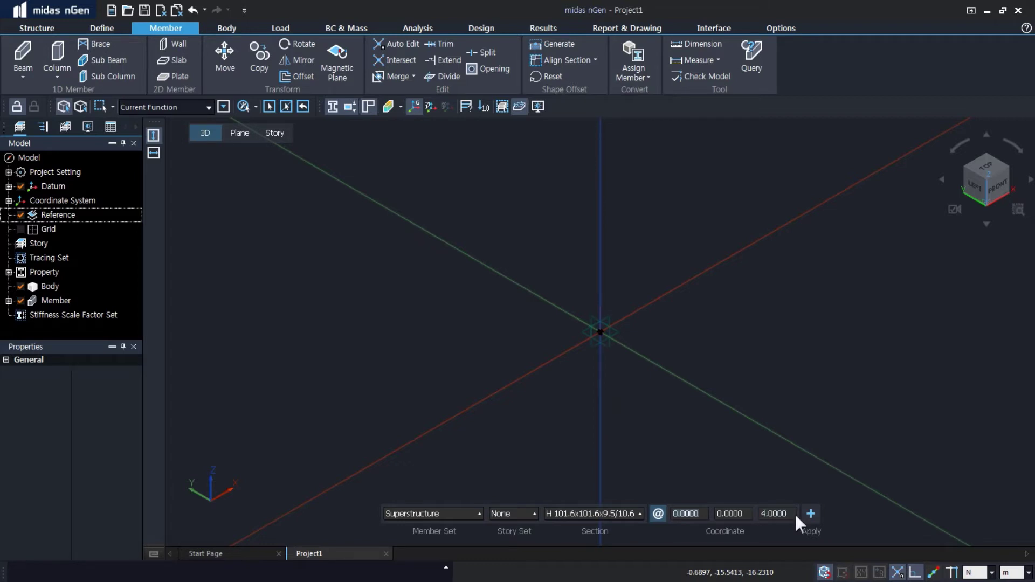
pyautogui.press('Escape')
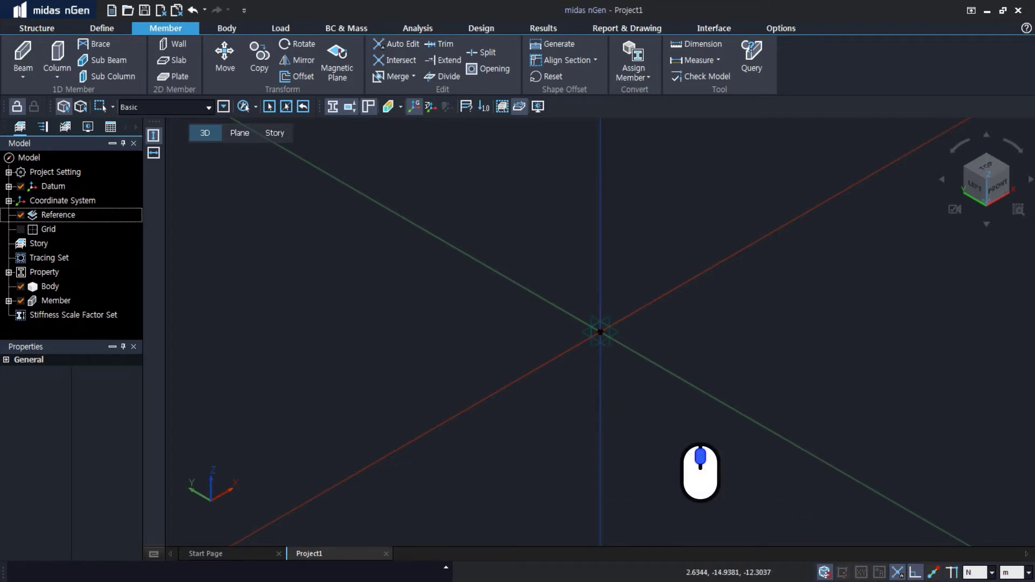
# Copy the column 4 m along the positive Y axis.
pyautogui.middleClick(700, 453)
pyautogui.click(647, 400)
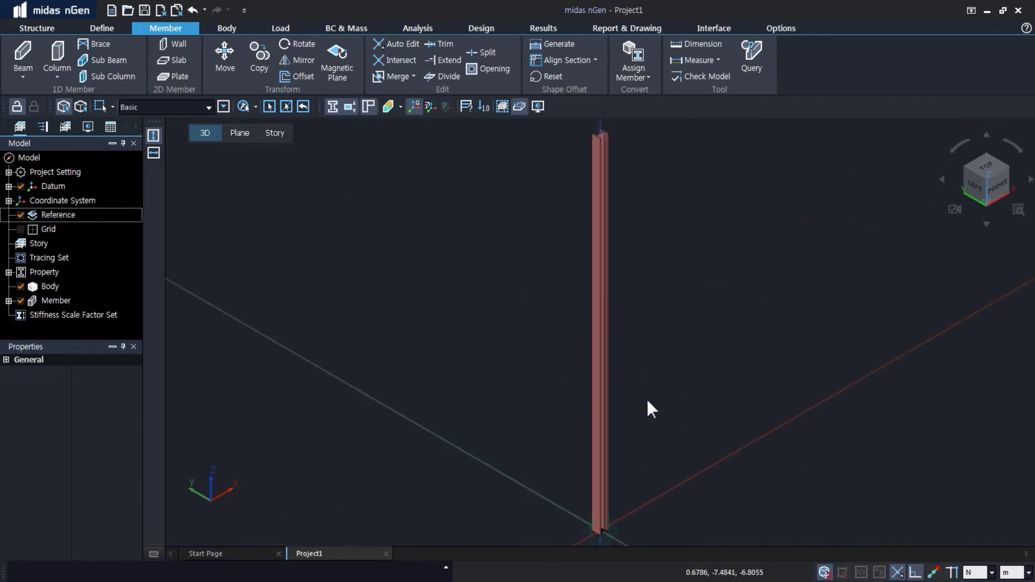
pyautogui.scroll(-3, 645, 398)
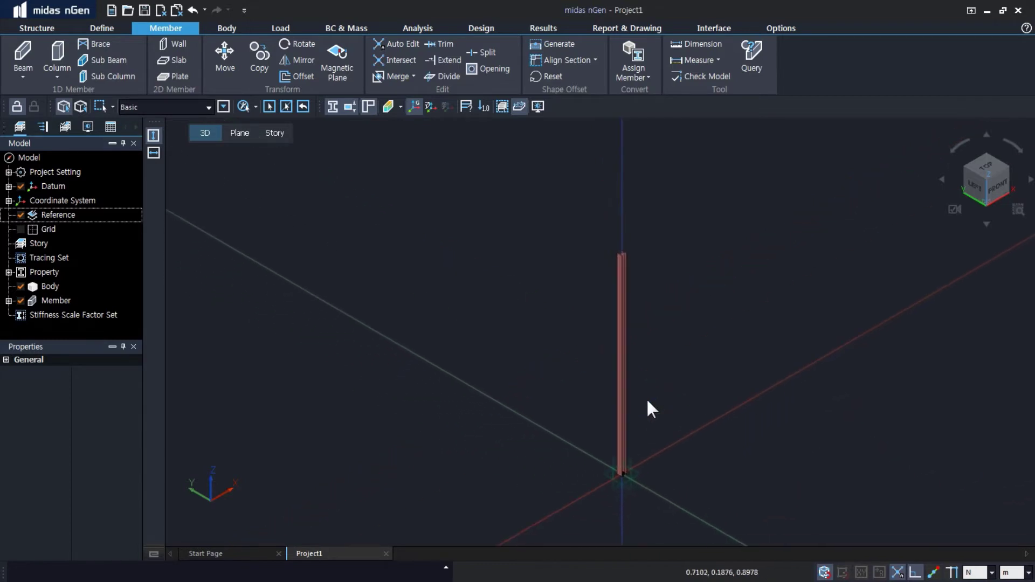
pyautogui.click(625, 400)
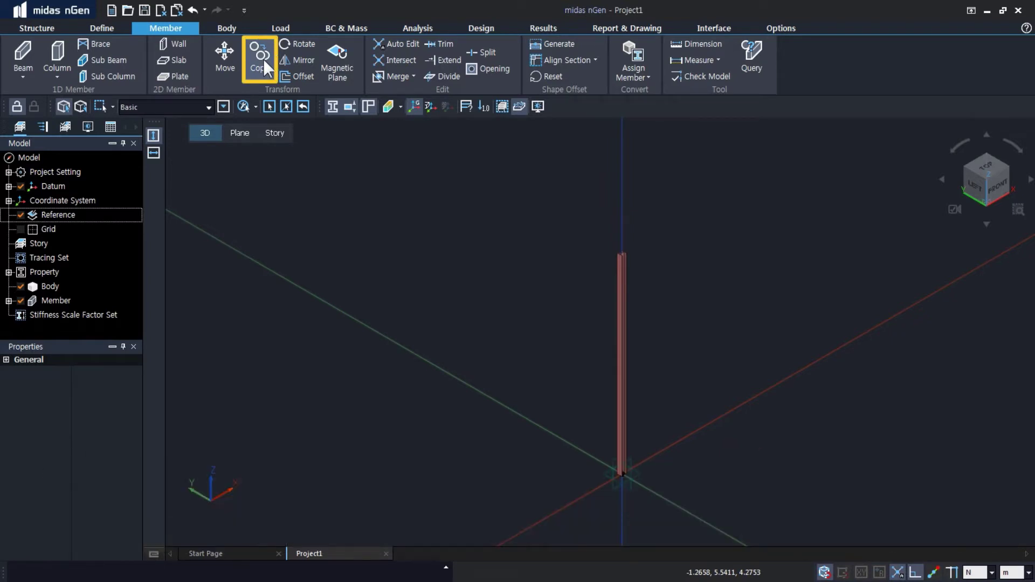
pyautogui.click(261, 59)
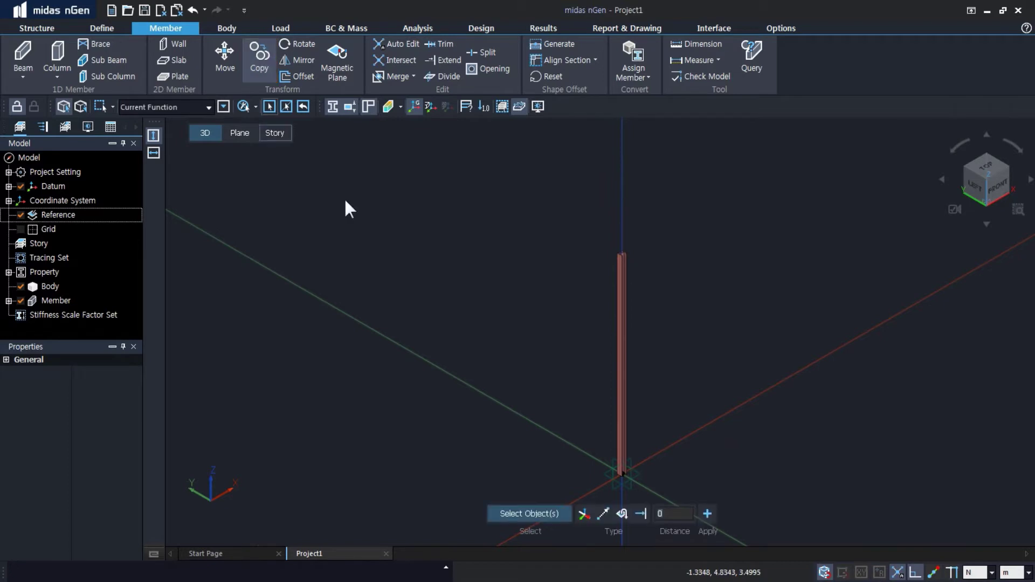
pyautogui.click(626, 346)
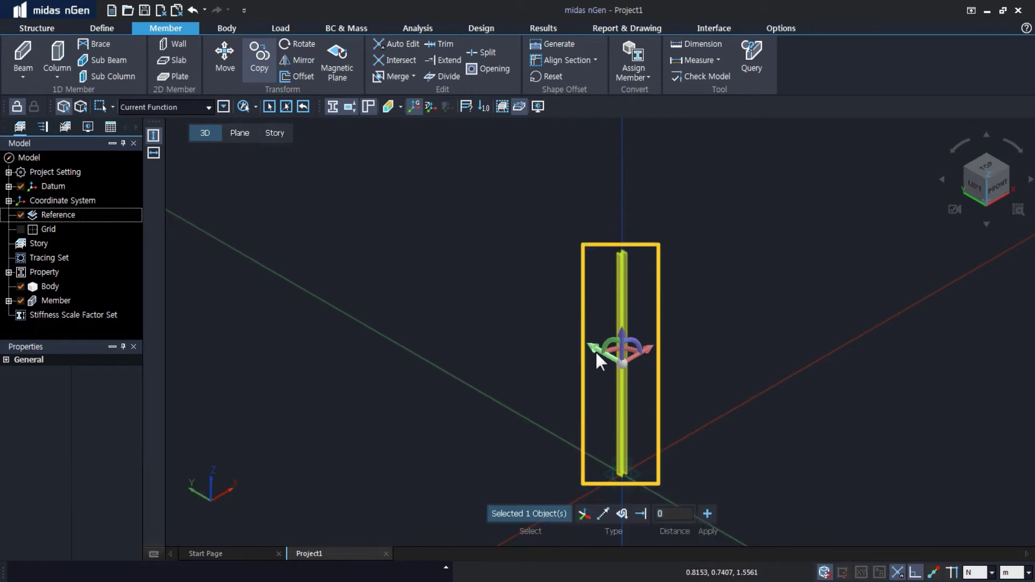
pyautogui.moveTo(595, 350); pyautogui.dragTo(502, 298)
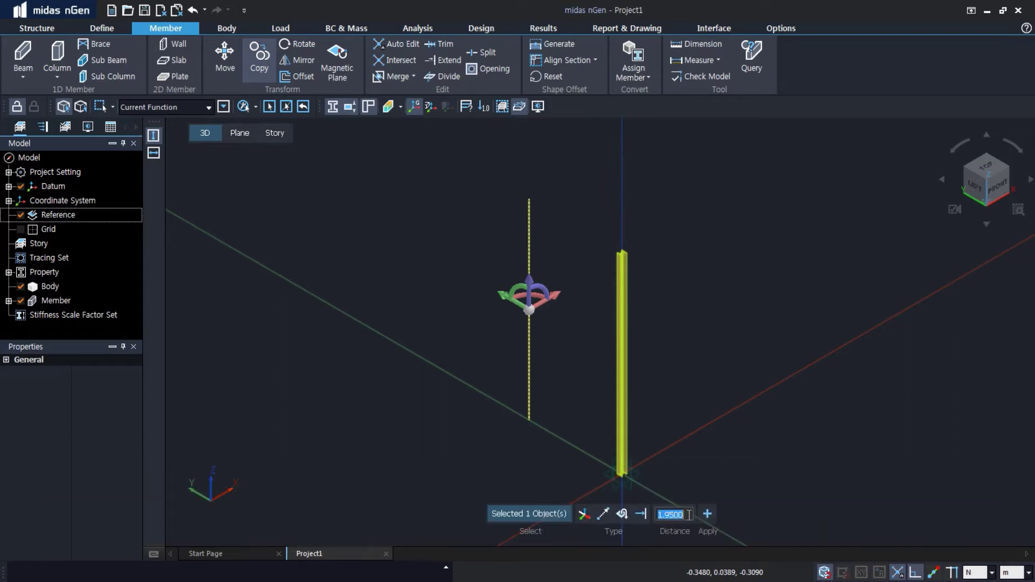
pyautogui.write('4')
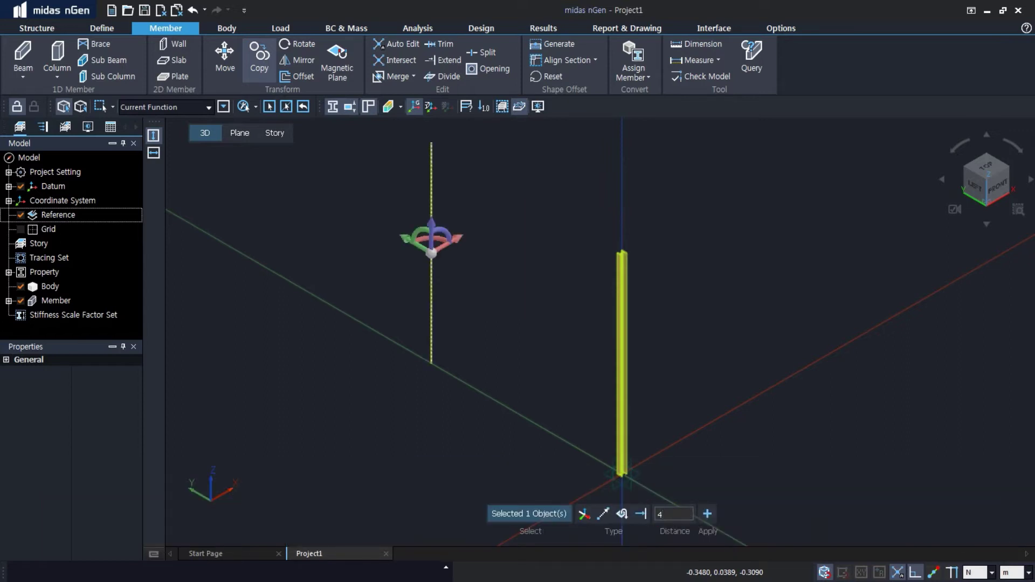
pyautogui.press('Return')
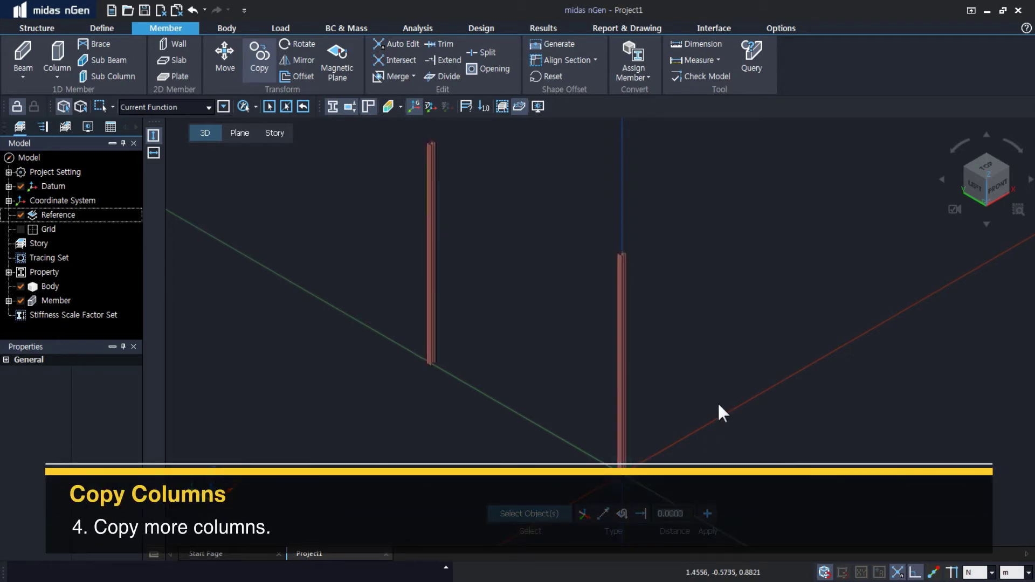
# Copy both columns together 4 m along the positive X axis.
pyautogui.moveTo(717, 387); pyautogui.dragTo(358, 252)
pyautogui.moveTo(461, 240); pyautogui.dragTo(630, 168)
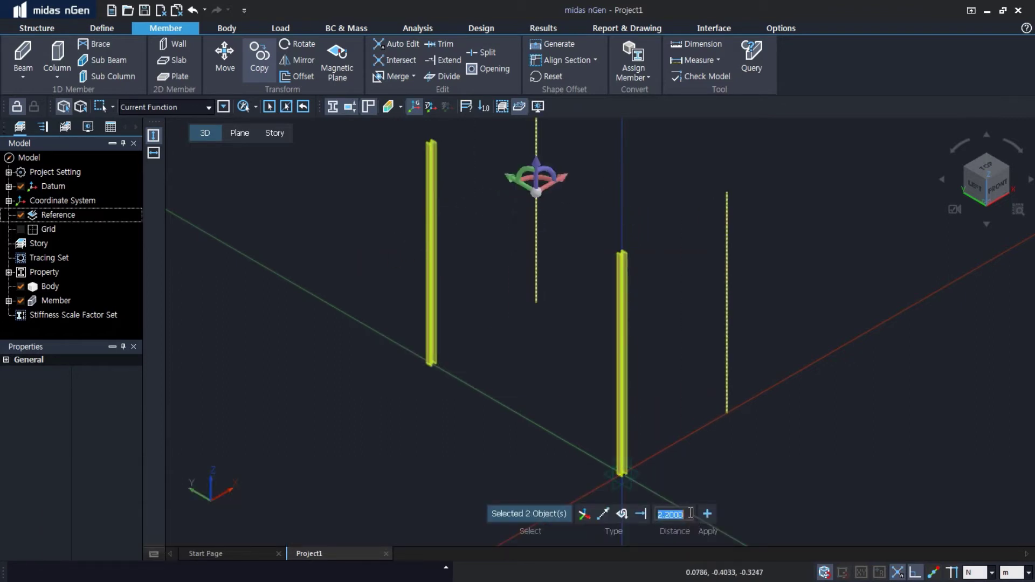
pyautogui.write('4')
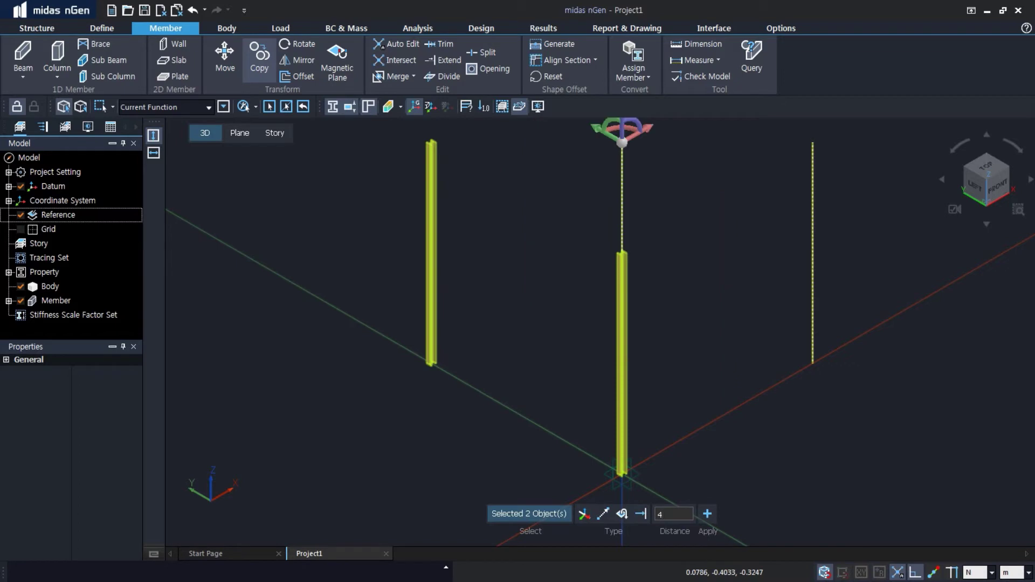
pyautogui.press('Return')
# Connect the four column tops with a closed loop of beams using section H 101.6x101.6x9.5/10.6.
pyautogui.moveTo(742, 425); pyautogui.dragTo(716, 421, button='middle')
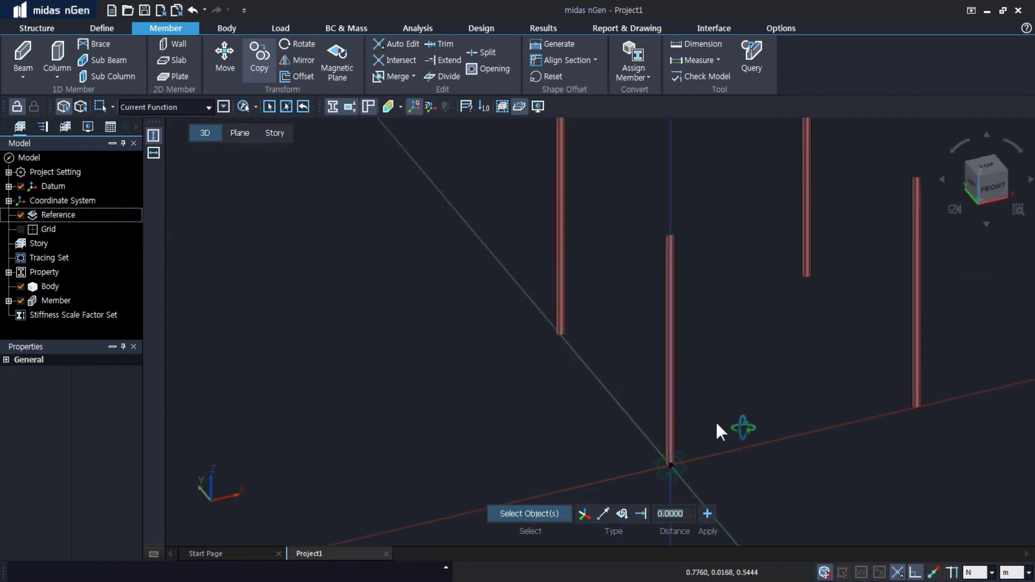
pyautogui.moveTo(756, 335); pyautogui.dragTo(632, 365, button='middle')
pyautogui.scroll(-2, 658, 389)
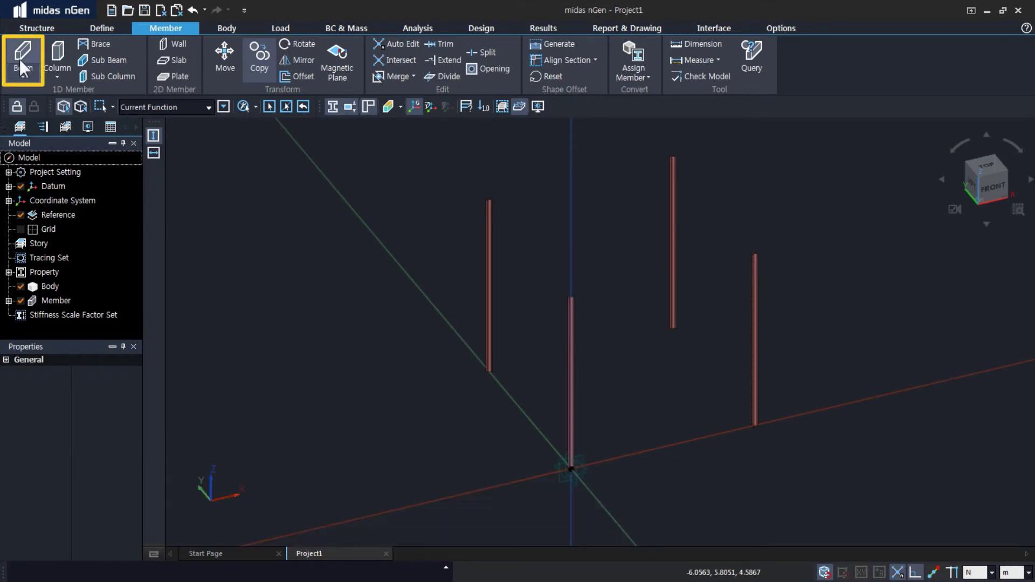
pyautogui.click(20, 61)
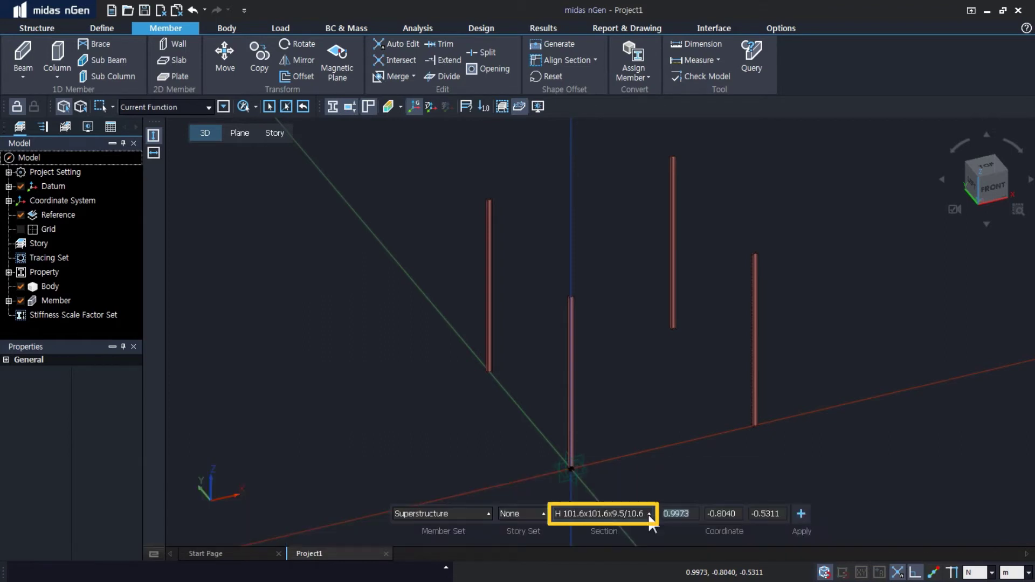
pyautogui.click(649, 515)
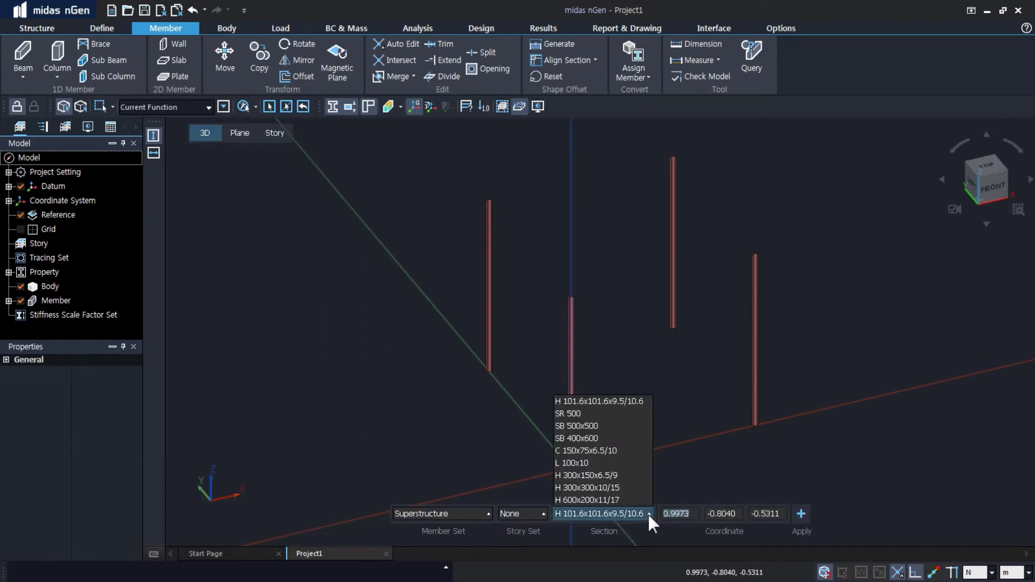
pyautogui.click(603, 403)
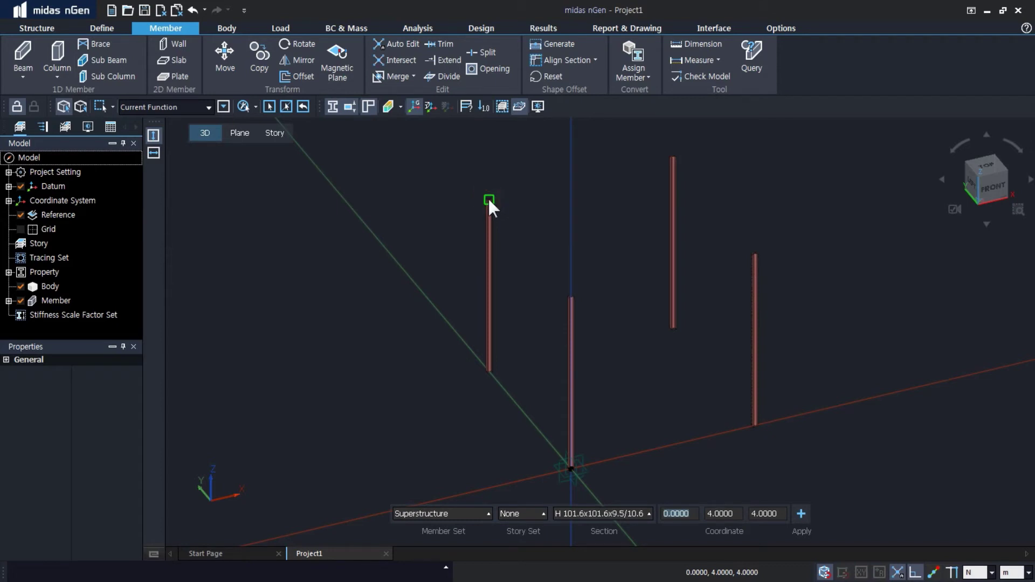
pyautogui.click(489, 199)
pyautogui.click(570, 298)
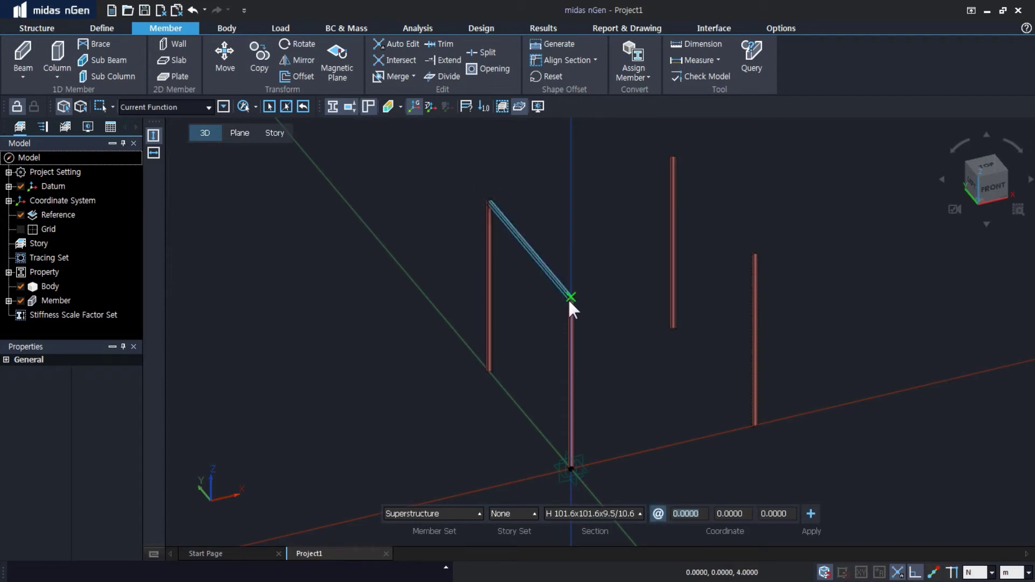
pyautogui.click(754, 255)
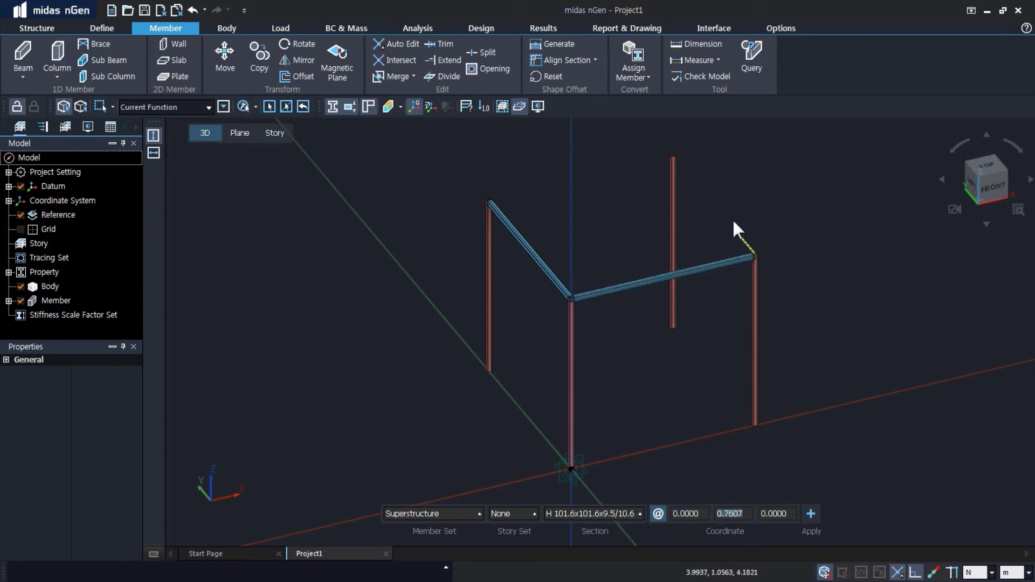
pyautogui.click(674, 156)
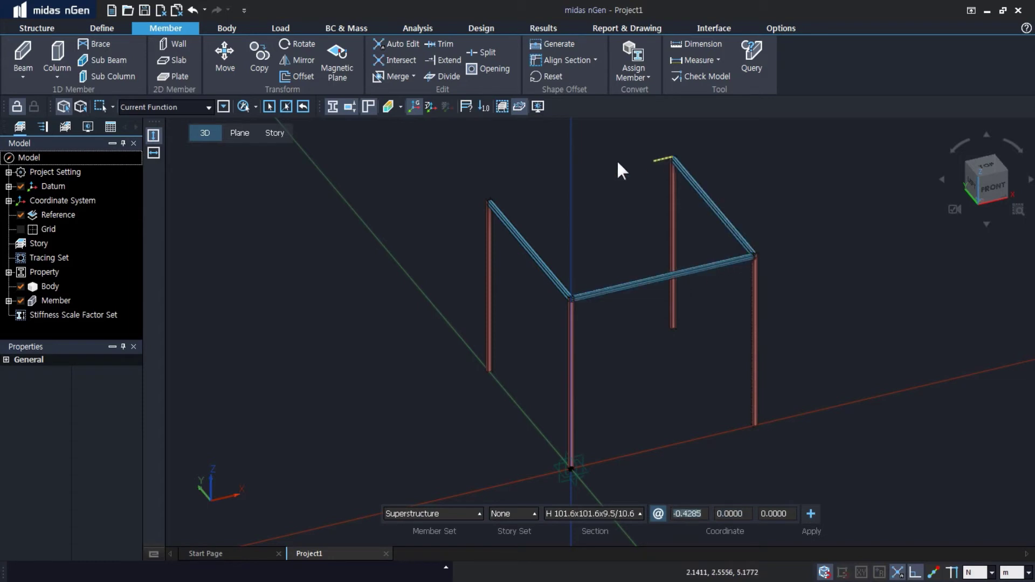
pyautogui.click(489, 199)
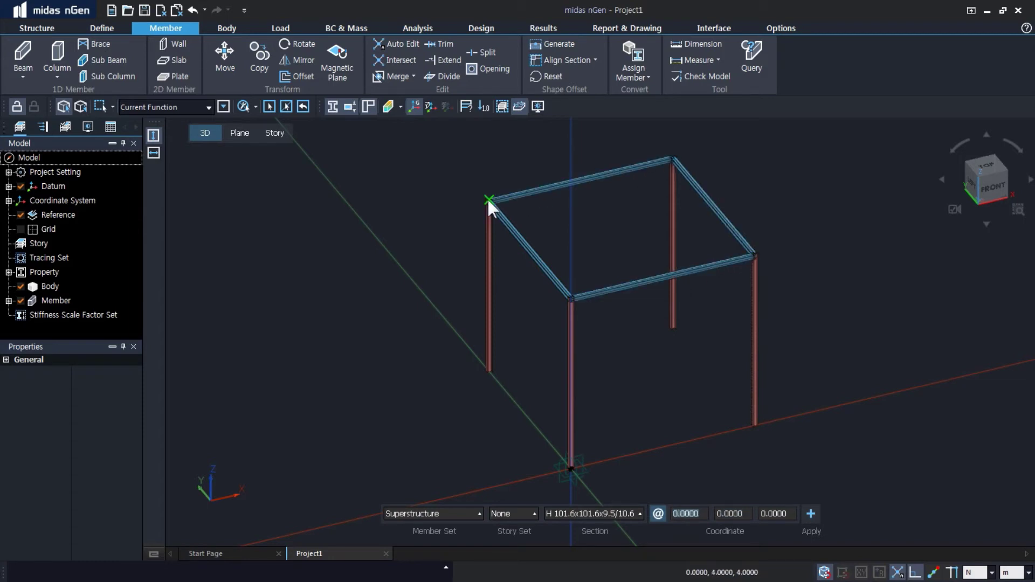
pyautogui.press('Escape')
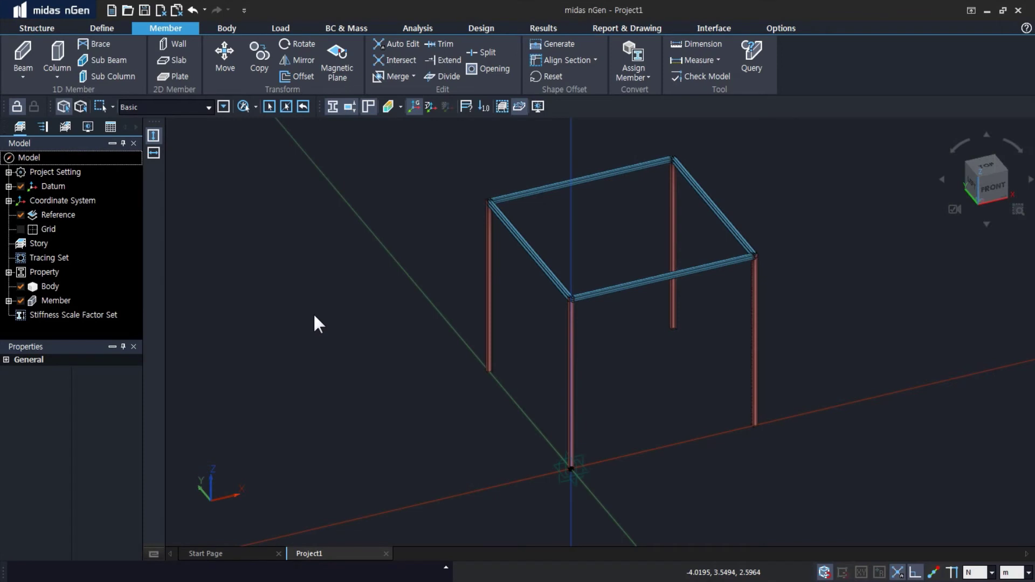
# Create a slab with thickness T200 by outlining the four top corners of the beam frame.
pyautogui.click(178, 60)
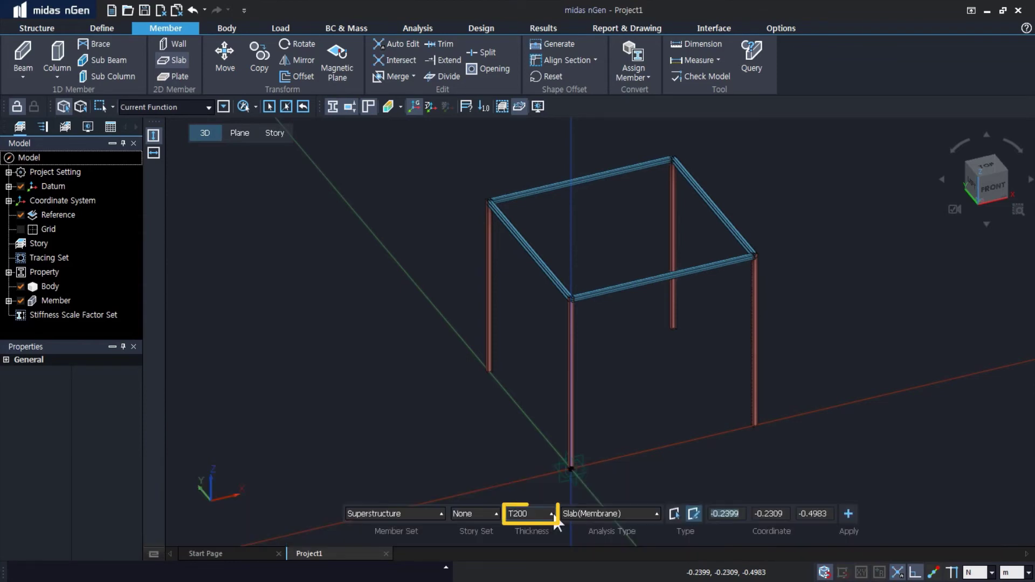
pyautogui.click(551, 513)
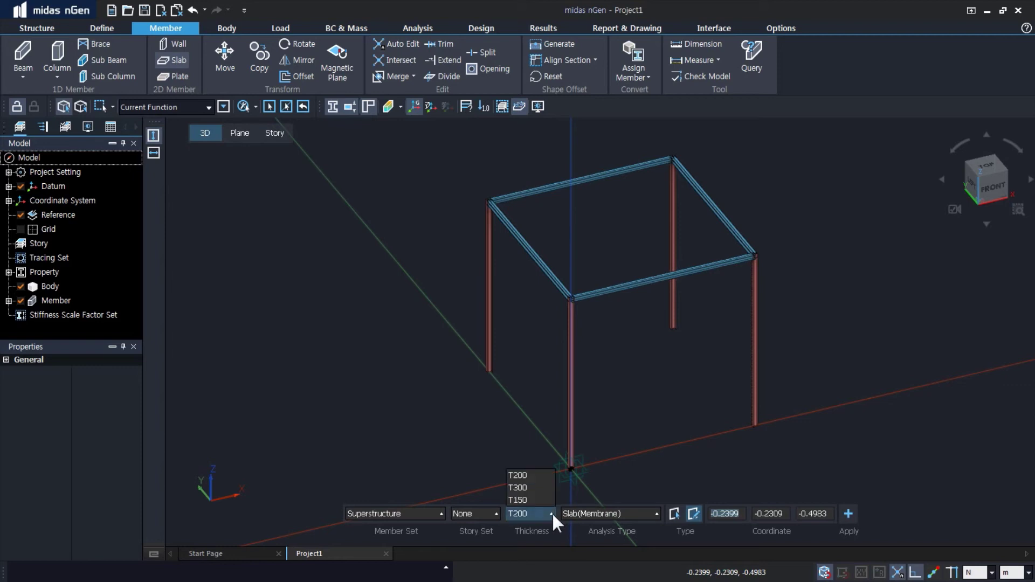
pyautogui.click(534, 476)
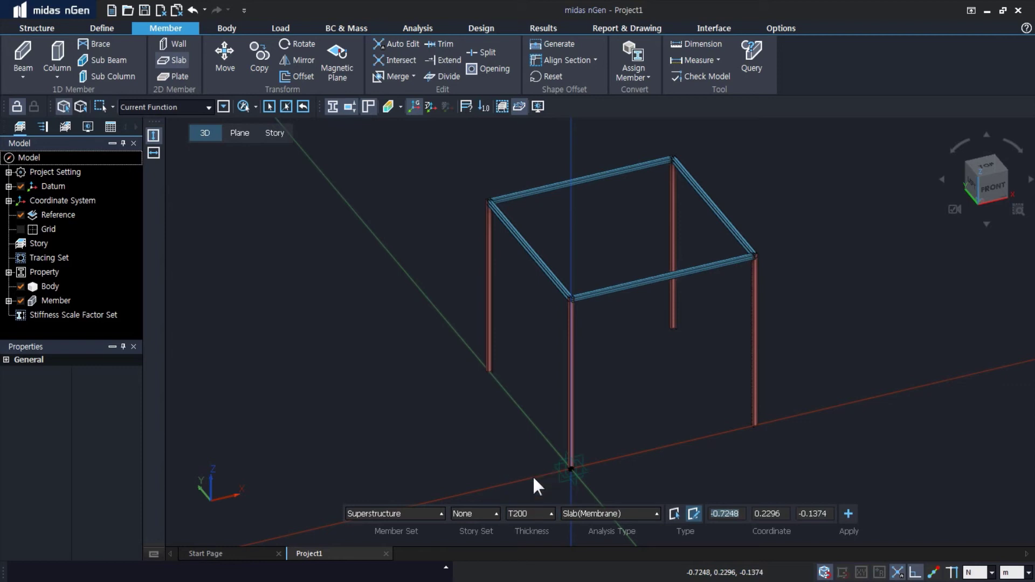
pyautogui.click(694, 514)
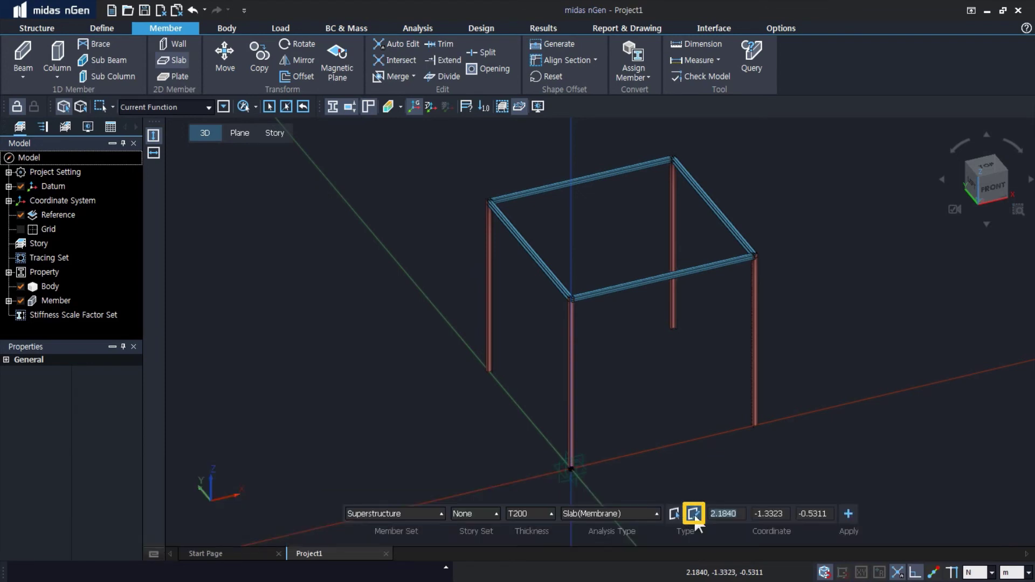
pyautogui.click(571, 297)
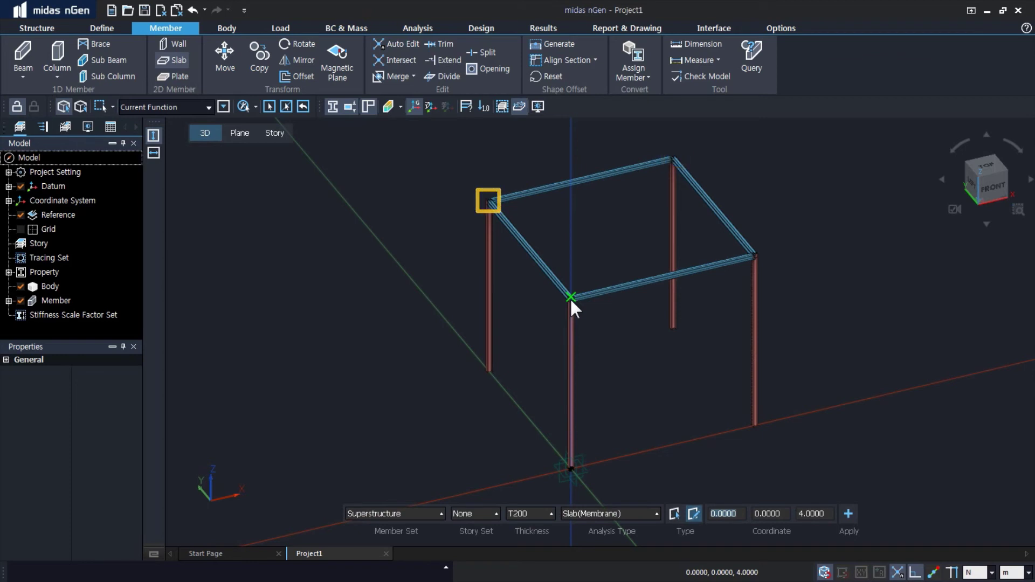
pyautogui.click(570, 297)
pyautogui.click(753, 252)
pyautogui.click(673, 157)
pyautogui.click(488, 198)
pyautogui.press('Return')
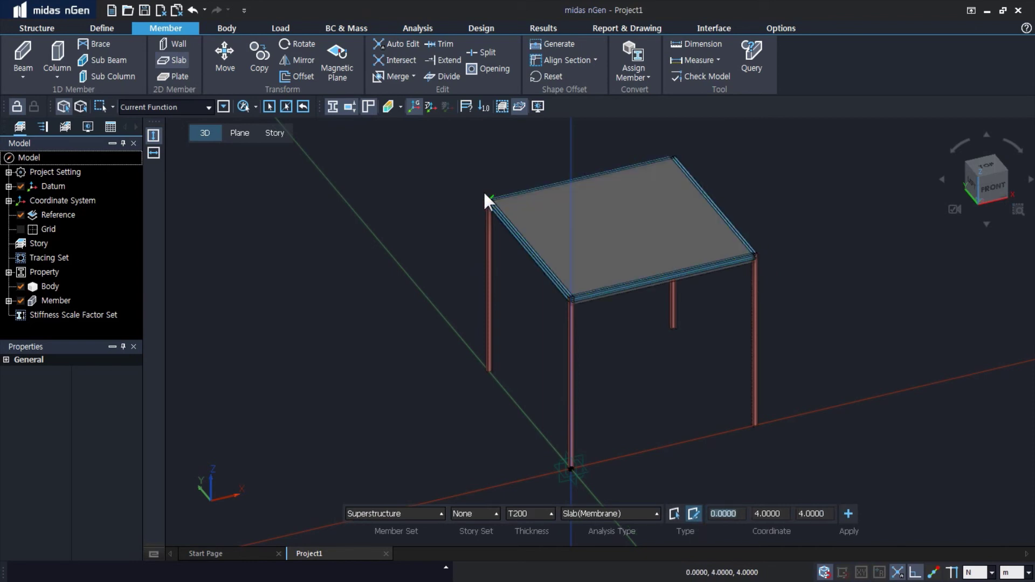
# End slab creation and expand the Member branch of the work tree down to the individual beams, columns and slab.
pyautogui.press('Escape')
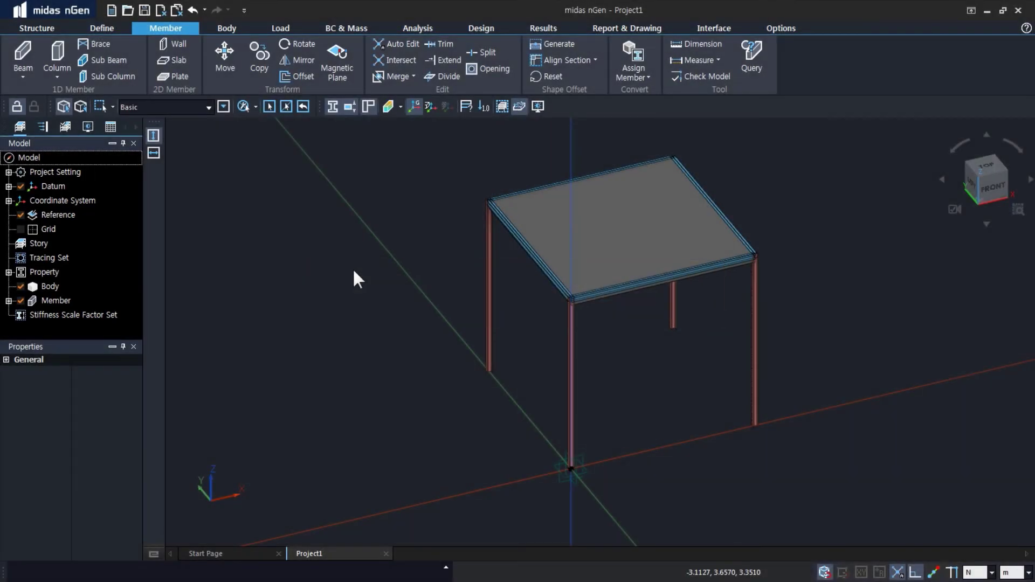
pyautogui.click(3, 301)
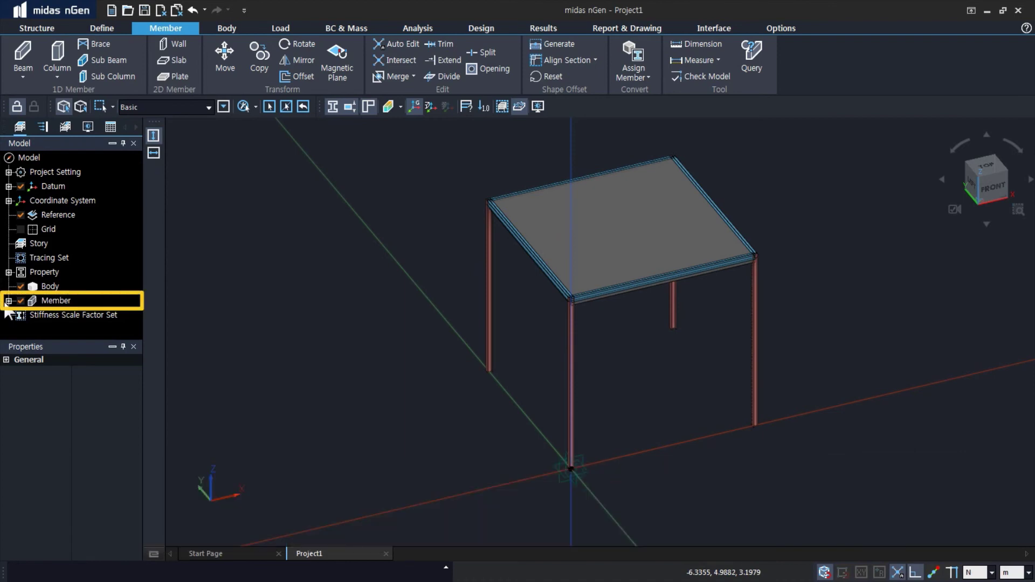
pyautogui.click(8, 301)
pyautogui.click(32, 287)
pyautogui.click(33, 287)
pyautogui.scroll(2, 30, 283)
pyautogui.scroll(-3, 31, 283)
pyautogui.click(32, 300)
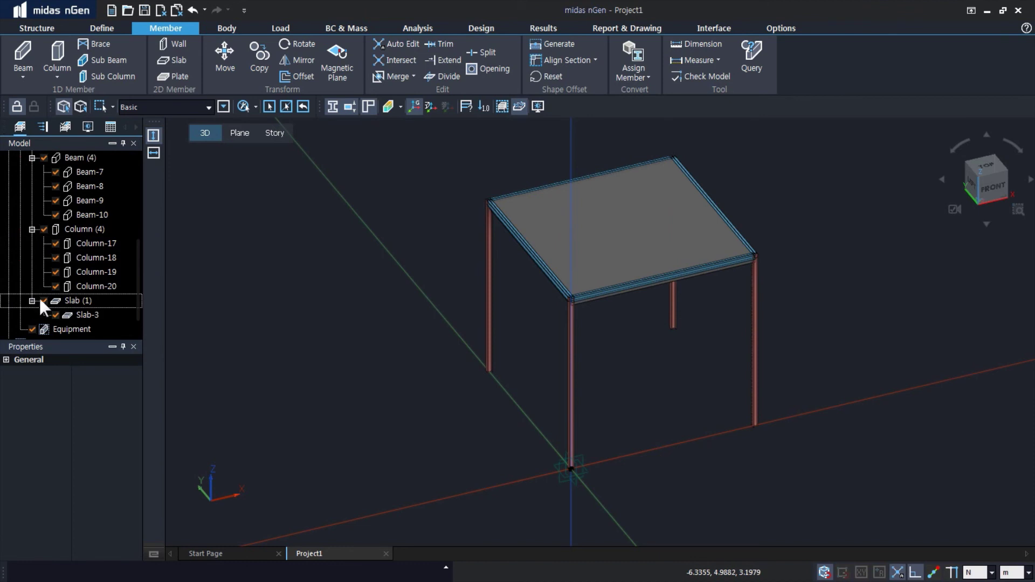
# Highlight each beam from Beam-7 to Beam-10 in turn from the work tree to check its location in the model.
pyautogui.click(90, 172)
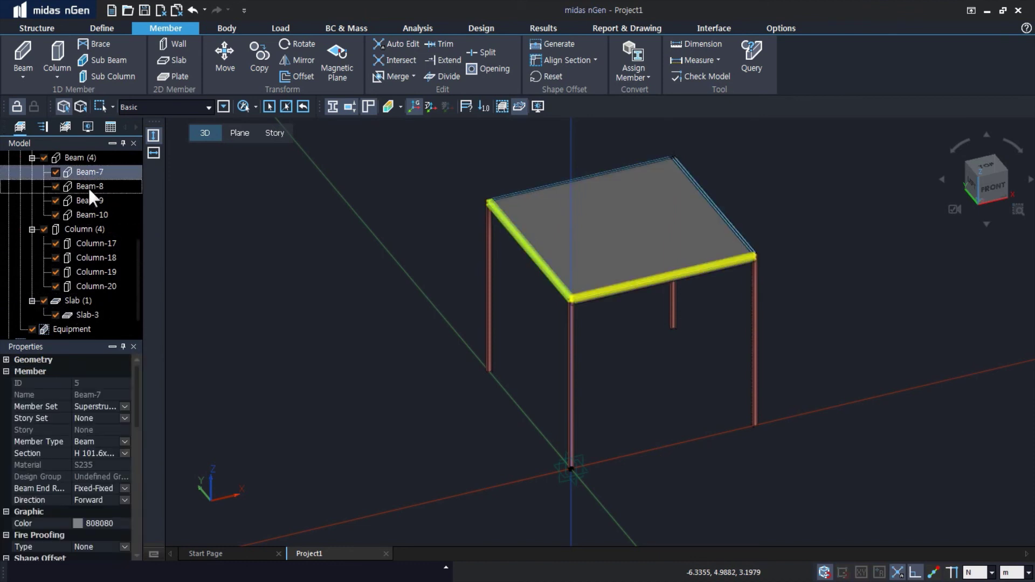
pyautogui.click(89, 187)
pyautogui.click(86, 200)
pyautogui.click(89, 215)
# Highlight each column from Column-17 to Column-20 and the slab in turn from the work tree, and clear the selection.
pyautogui.click(90, 243)
pyautogui.click(90, 257)
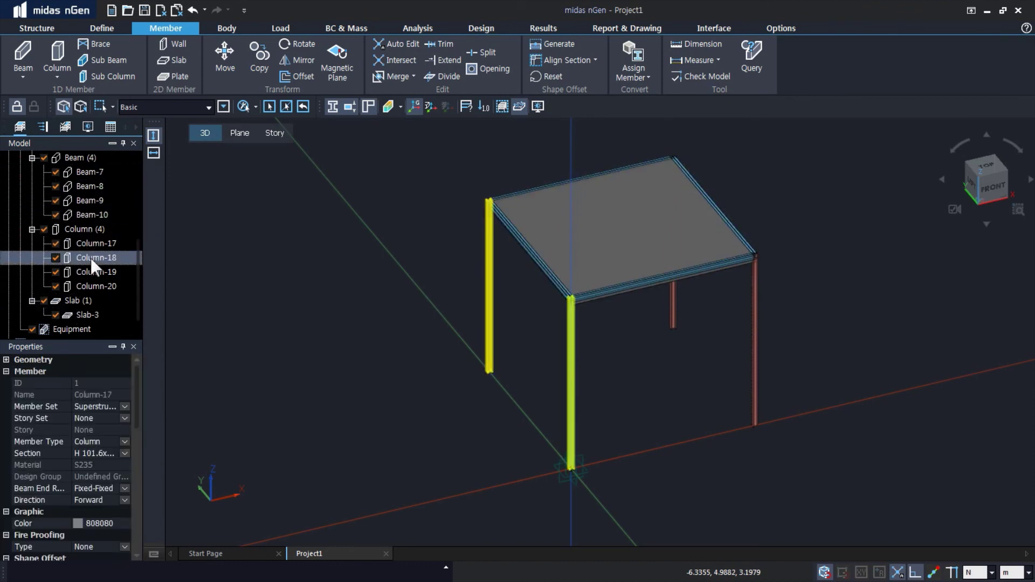
pyautogui.click(90, 271)
pyautogui.click(85, 285)
pyautogui.click(82, 313)
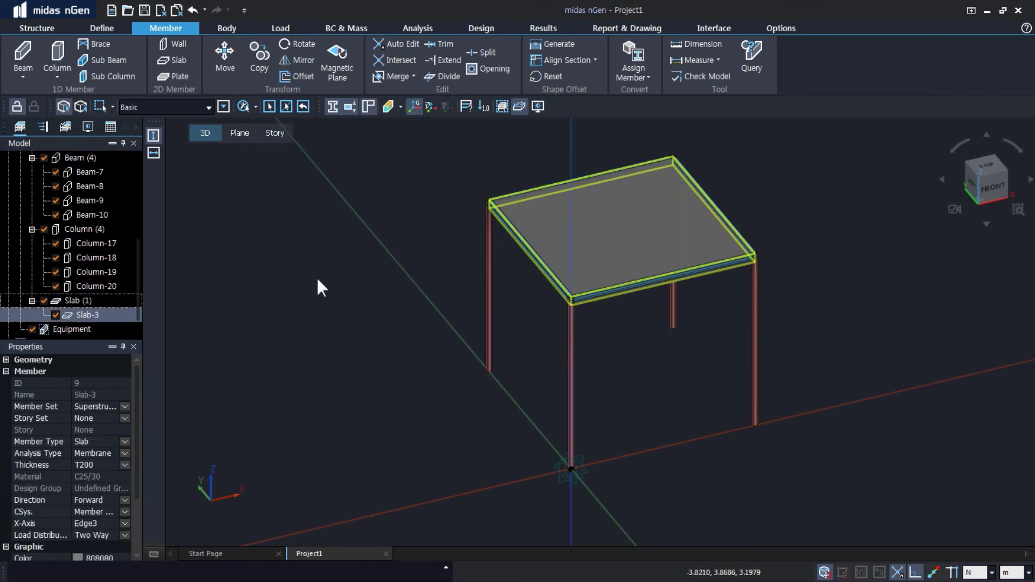
pyautogui.press('Escape')
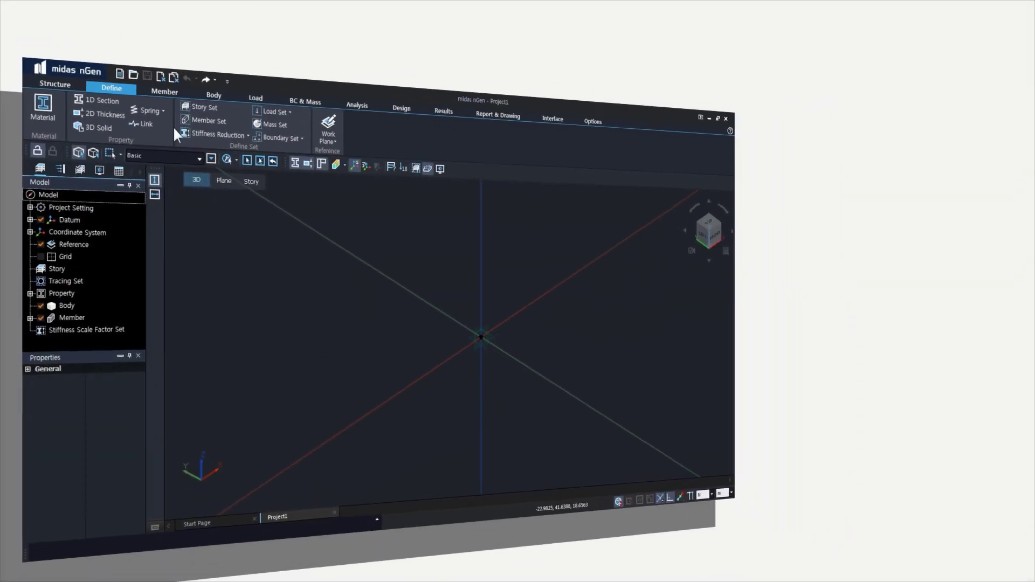
pyautogui.click(179, 49)
pyautogui.click(70, 183)
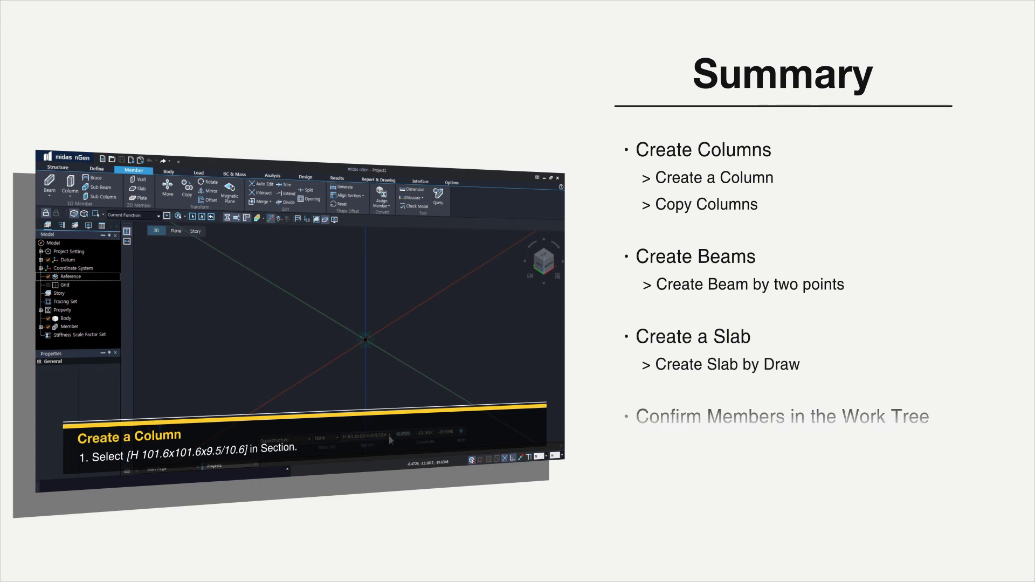
pyautogui.click(389, 436)
pyautogui.click(370, 381)
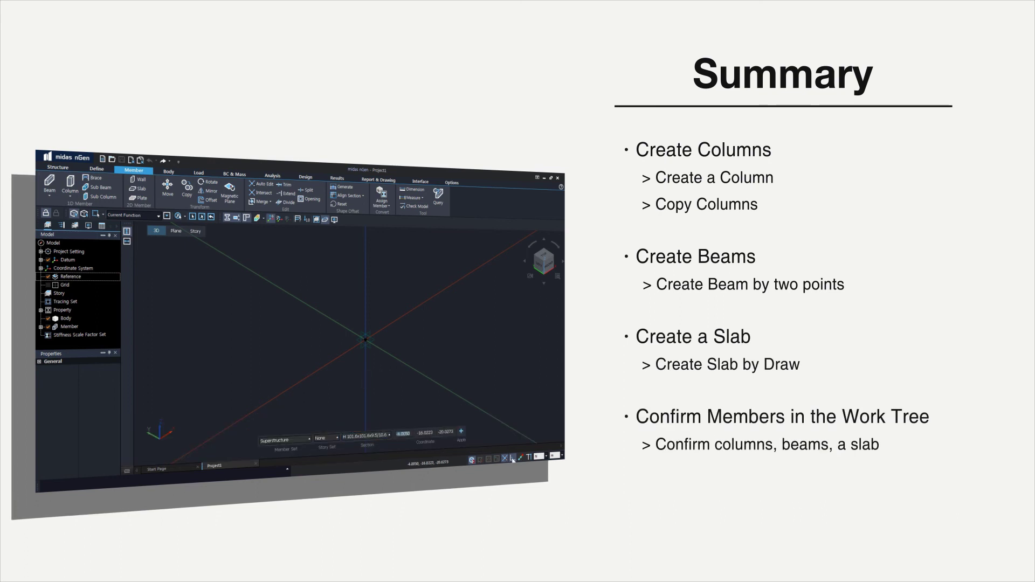
pyautogui.click(512, 459)
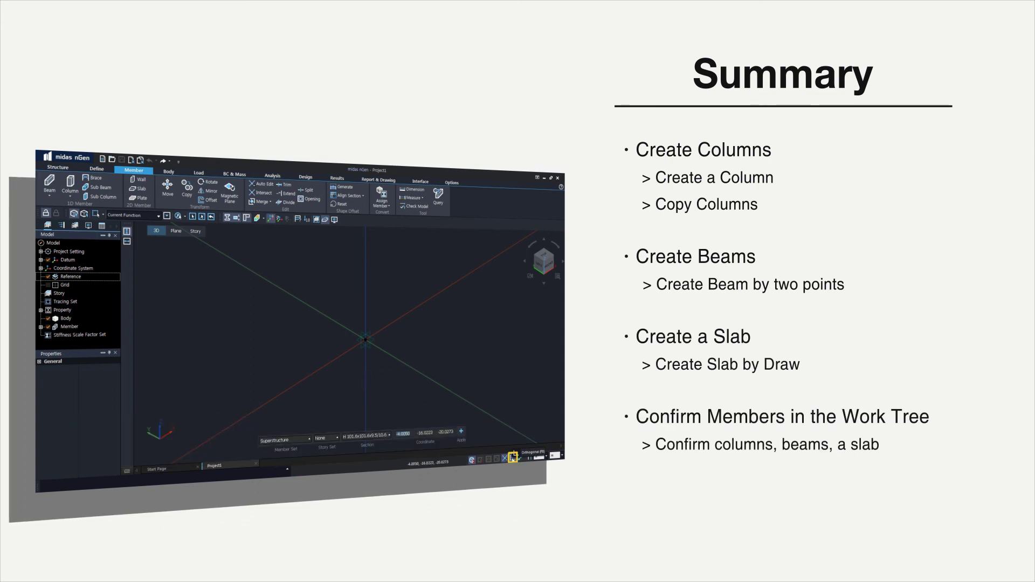
pyautogui.click(364, 340)
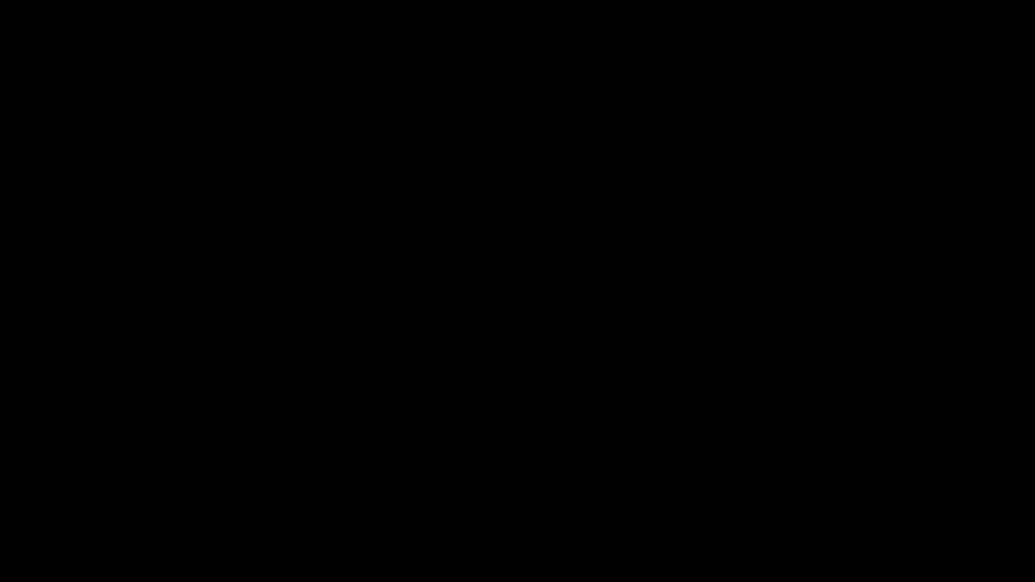